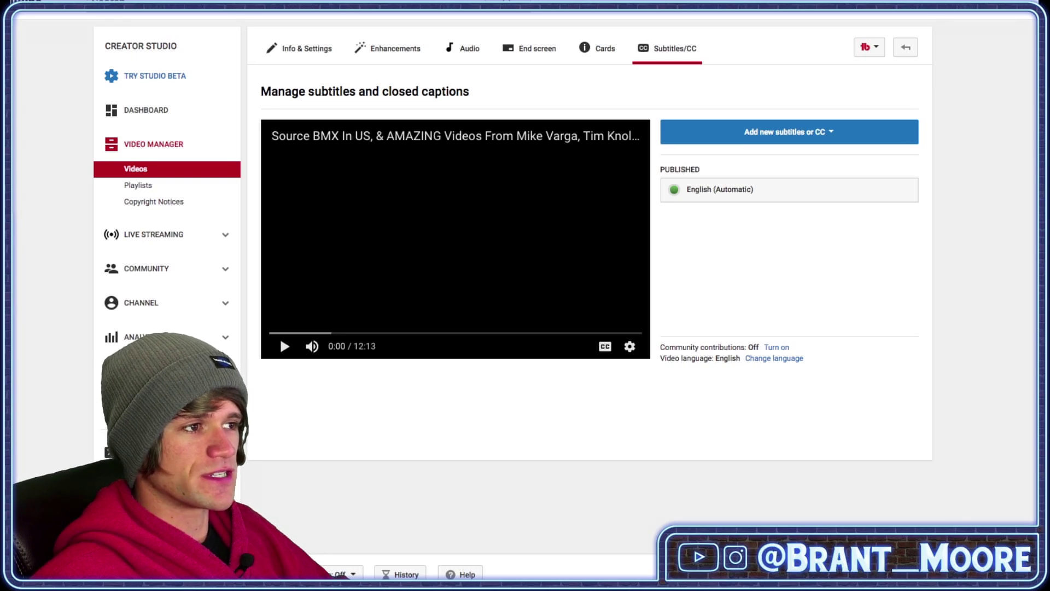
Step: Bring up the language list for adding new subtitles to the BMX news video
{"action": "left_click", "coordinate": [788, 131]}
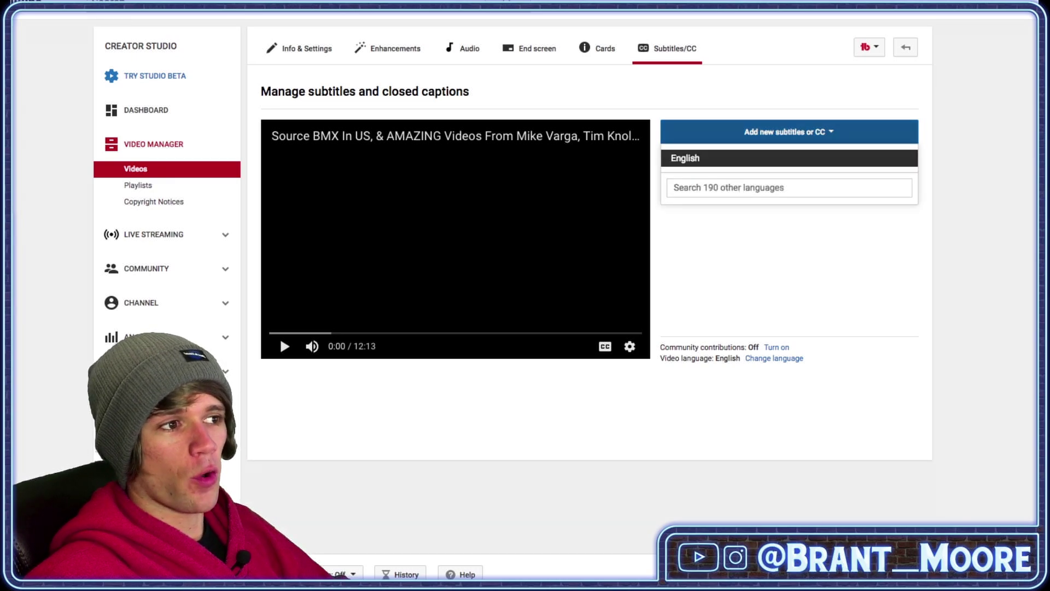
Step: Choose English and enter the transcribe-and-set-timings editor with auto-generated lines
{"action": "left_click", "coordinate": [685, 158]}
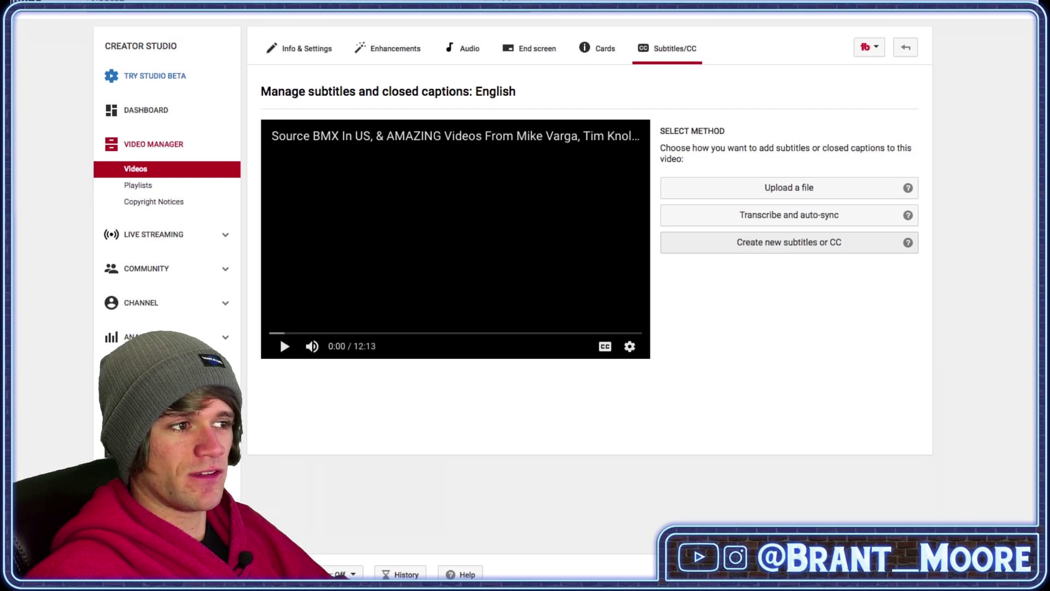
{"action": "left_click", "coordinate": [788, 242]}
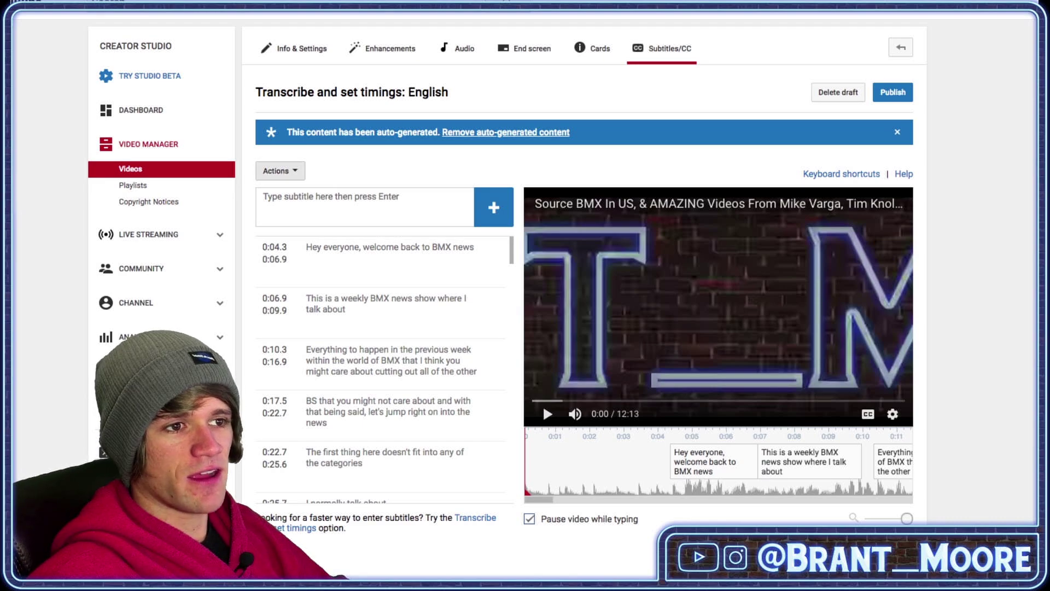
Step: Fill the English track with auto-generated captions via the Actions list
{"action": "left_click", "coordinate": [279, 171]}
{"action": "key", "text": "Escape"}
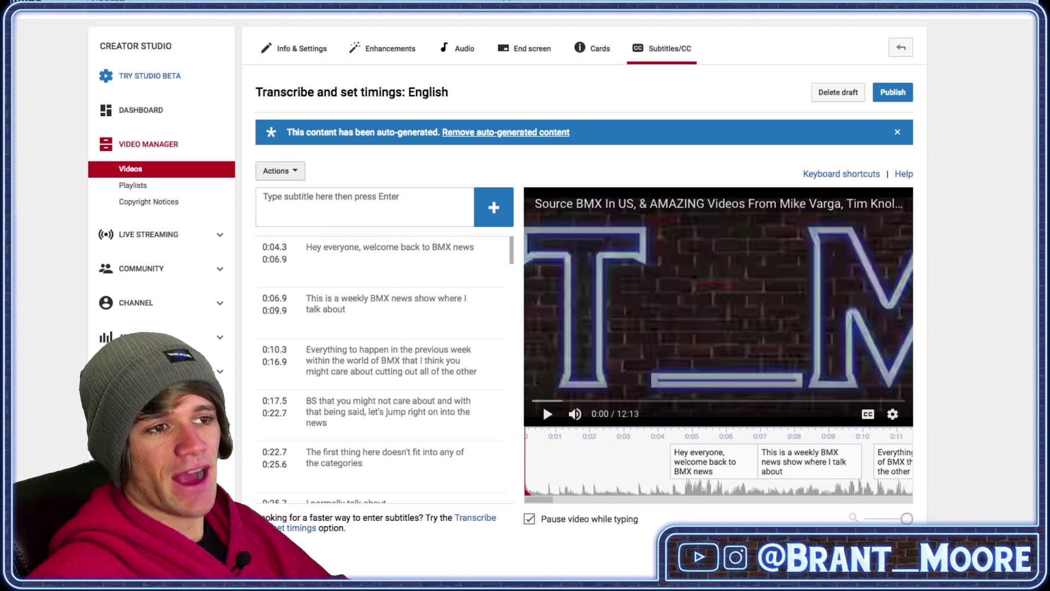
{"action": "left_click", "coordinate": [280, 171]}
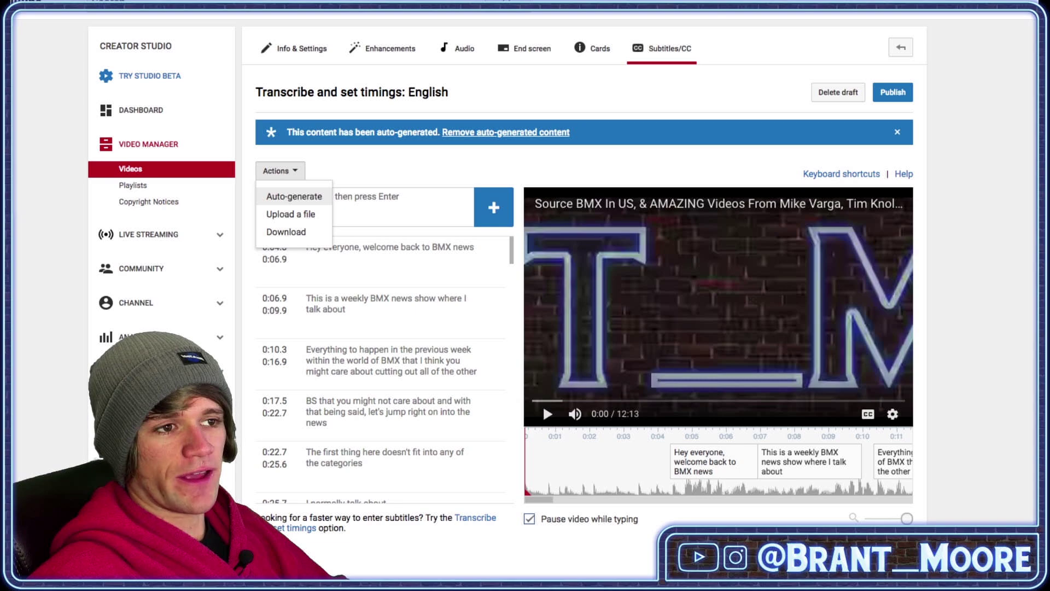
{"action": "left_click", "coordinate": [295, 196]}
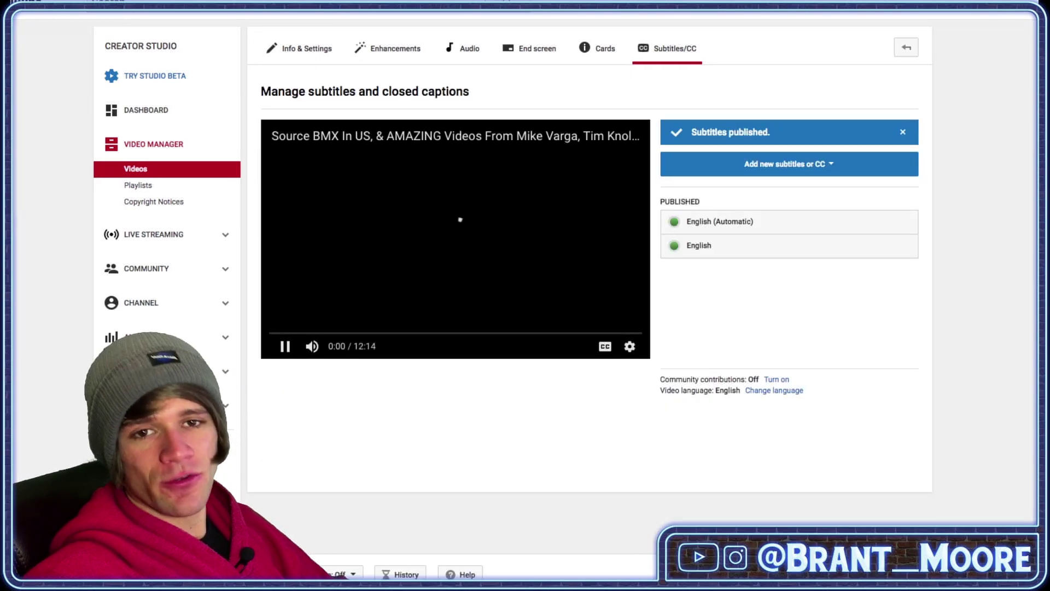
Step: Pause the preview and reopen the language list for another subtitle track
{"action": "left_click", "coordinate": [280, 337]}
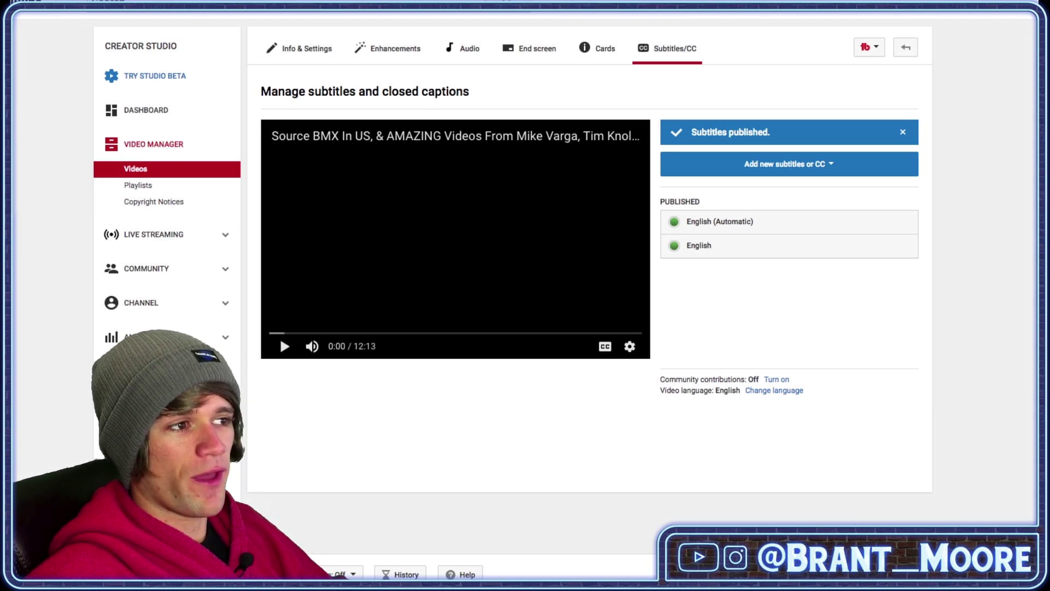
{"action": "left_click", "coordinate": [788, 164]}
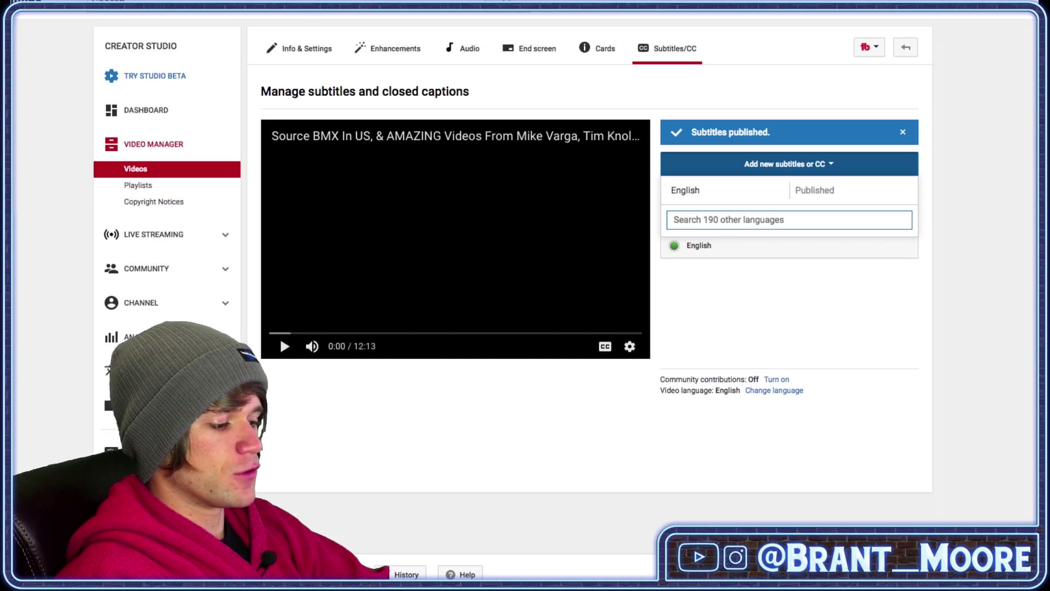
{"action": "type", "text": "china"}
Step: Pick Chinese (China) from the filtered language list and reach the translation editor
{"action": "key", "text": "BackSpace"}
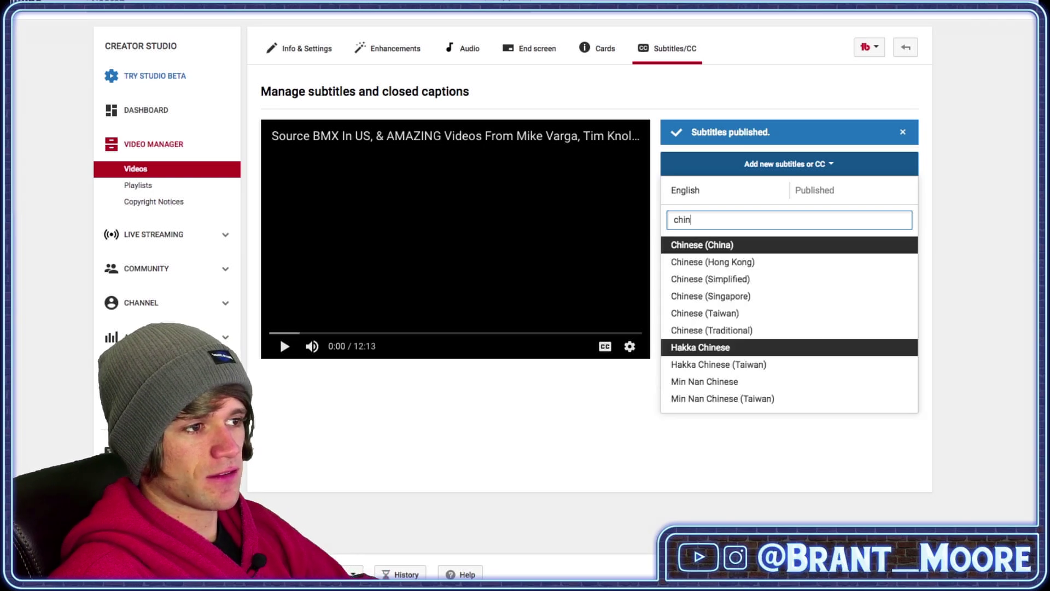
{"action": "key", "text": "Return"}
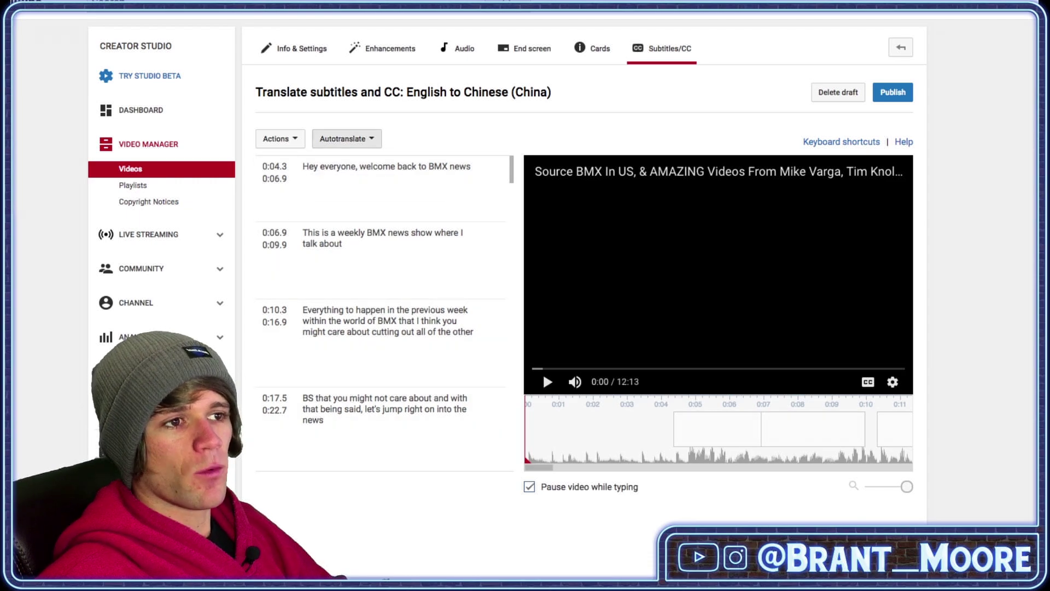
{"action": "left_click", "coordinate": [344, 138]}
Step: Auto-translate all lines into Chinese (China) and publish the track
{"action": "left_click", "coordinate": [350, 164]}
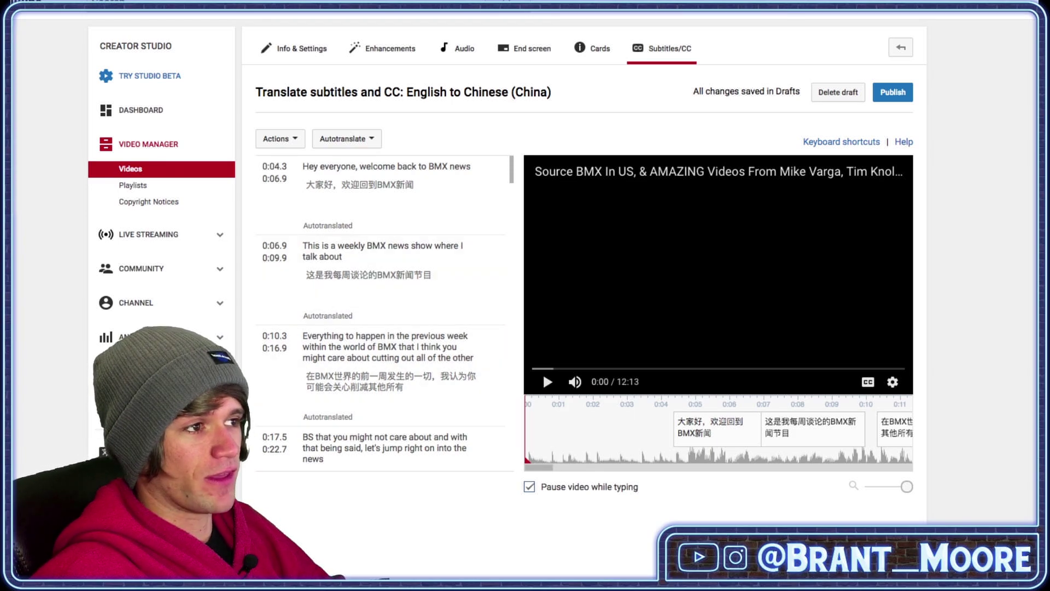
{"action": "scroll", "coordinate": [382, 311], "scroll_direction": "down", "scroll_amount": 4}
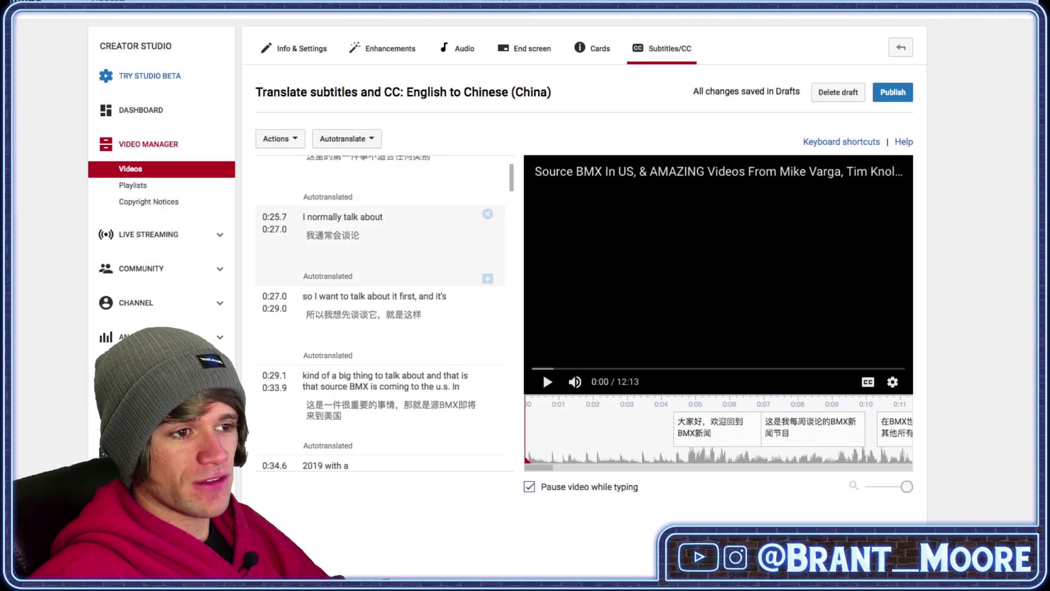
{"action": "scroll", "coordinate": [382, 312], "scroll_direction": "up", "scroll_amount": 4}
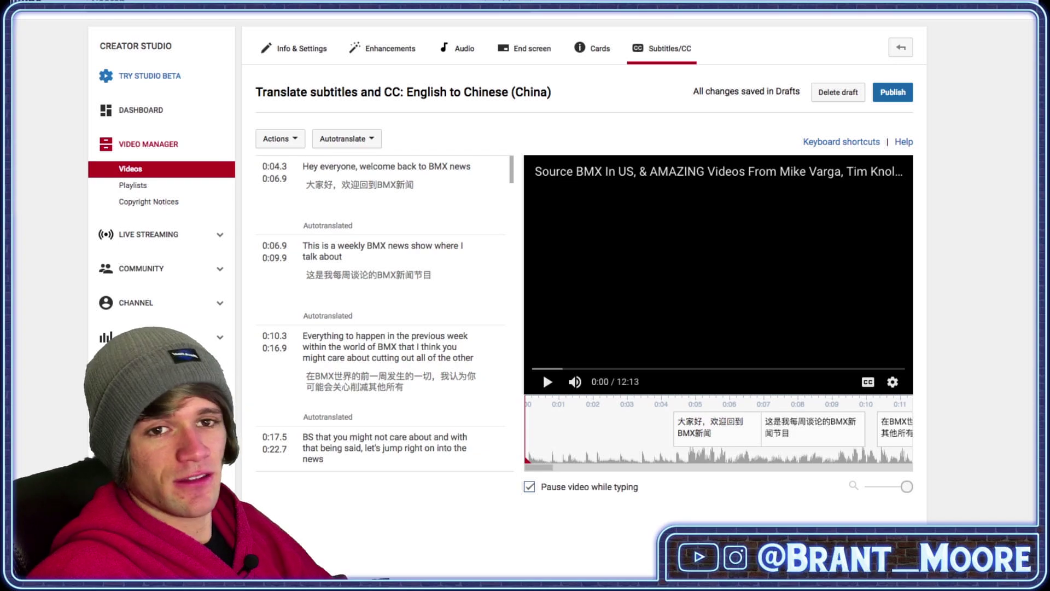
{"action": "left_click", "coordinate": [893, 93]}
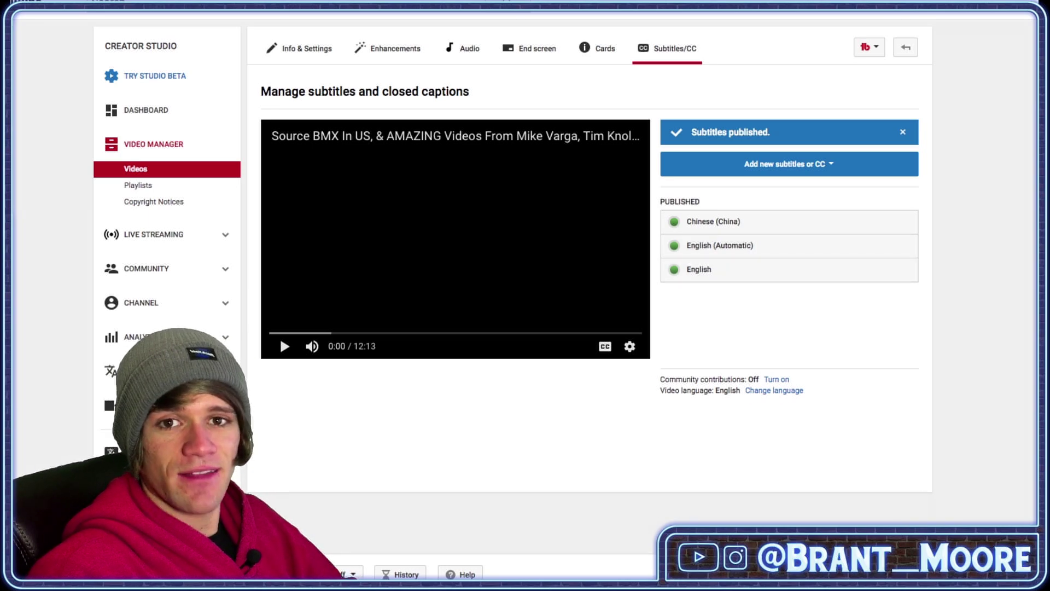
{"action": "left_click", "coordinate": [774, 390]}
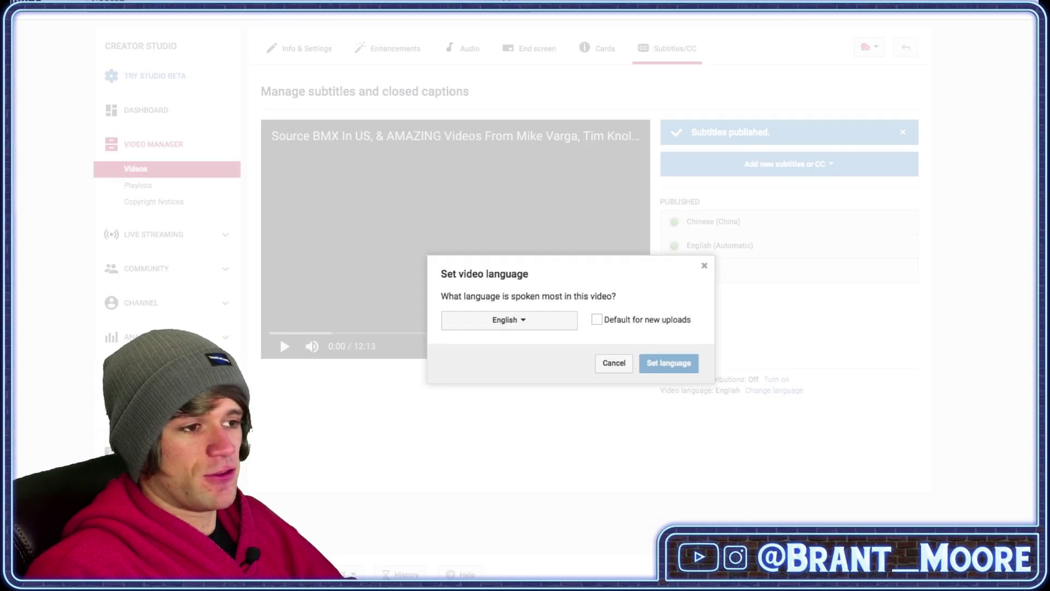
{"action": "left_click", "coordinate": [509, 319]}
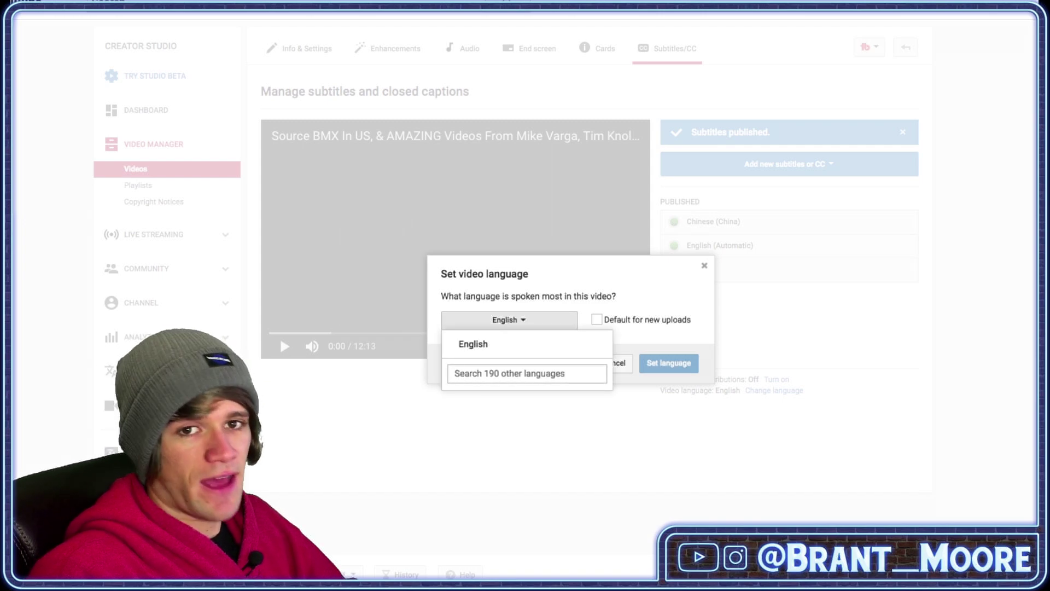
{"action": "left_click", "coordinate": [473, 343]}
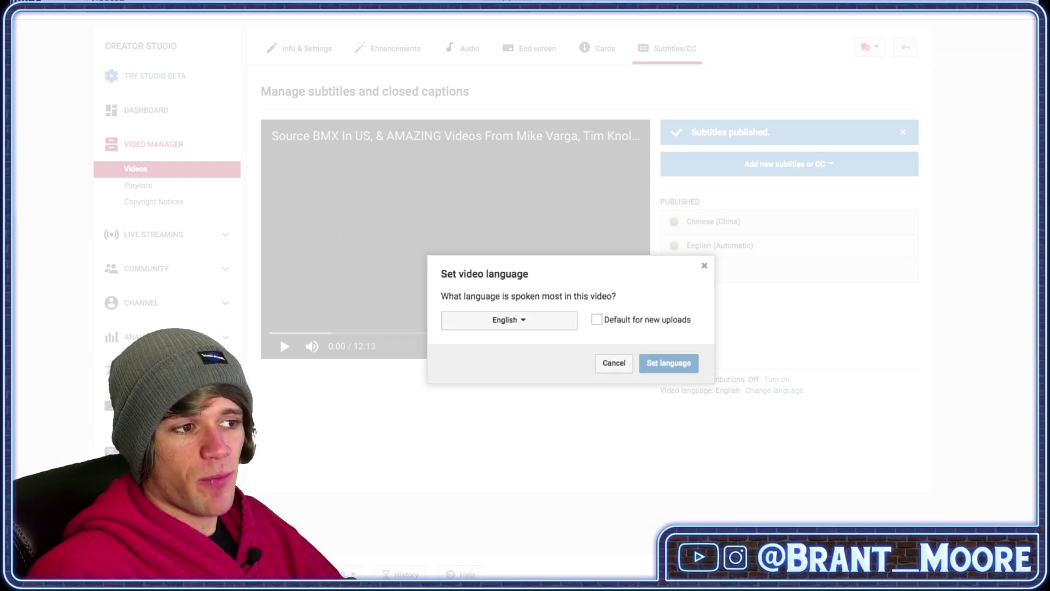